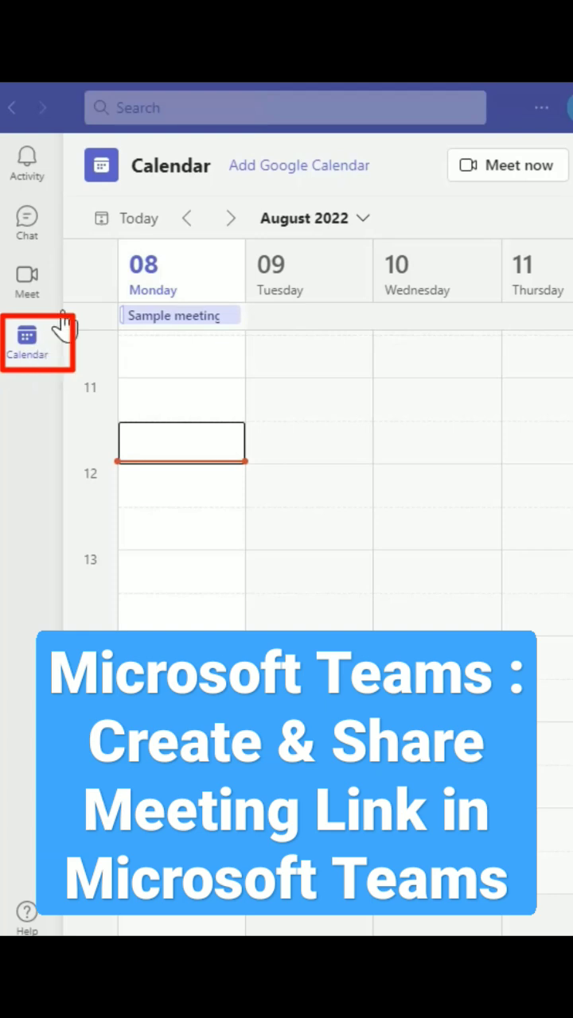
- Start a new calendar meeting and title it 'Sample Meeting'
left_click(27, 358)
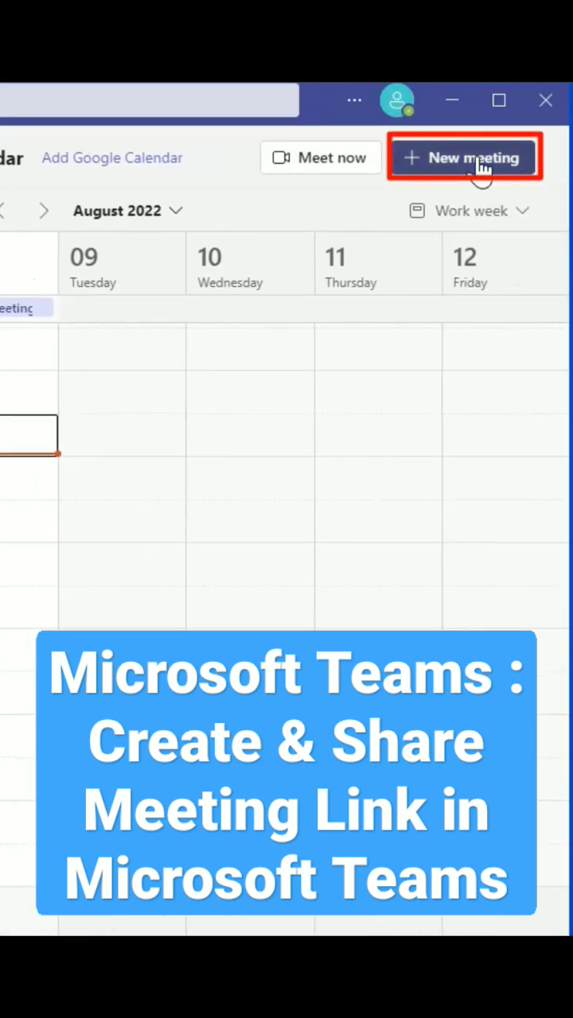
left_click(481, 167)
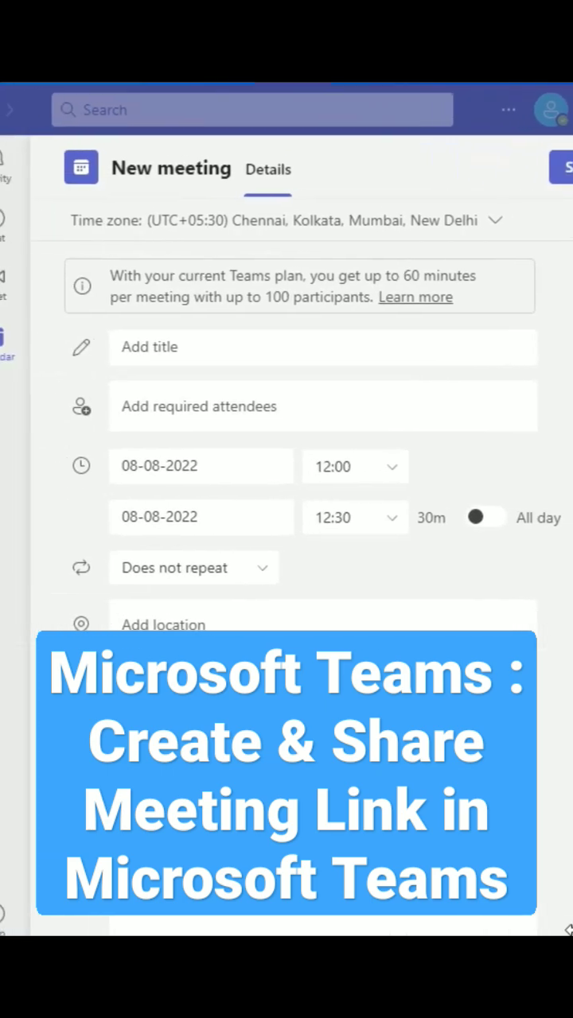
left_click(128, 345)
type("Sample Meeting")
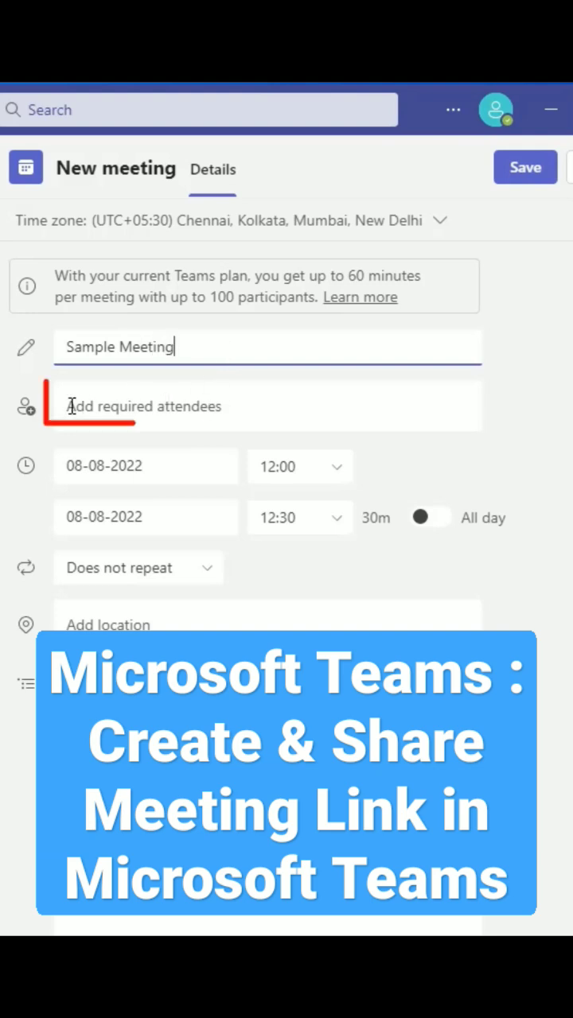
left_click(88, 407)
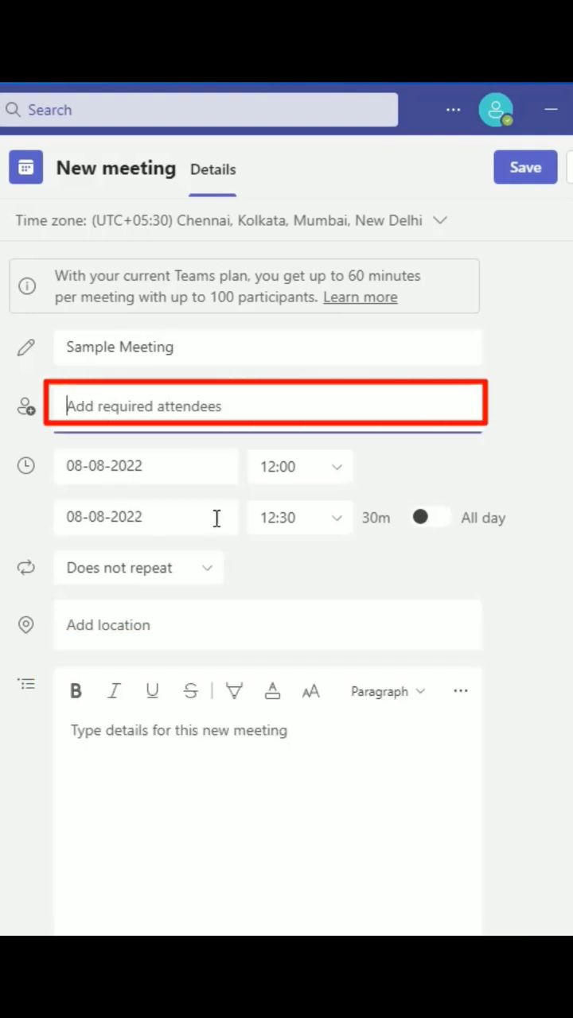
- Keep the 08-08-2022, 12:00 to 12:30 timing, trying All day on and off, not repeating
left_click(82, 466)
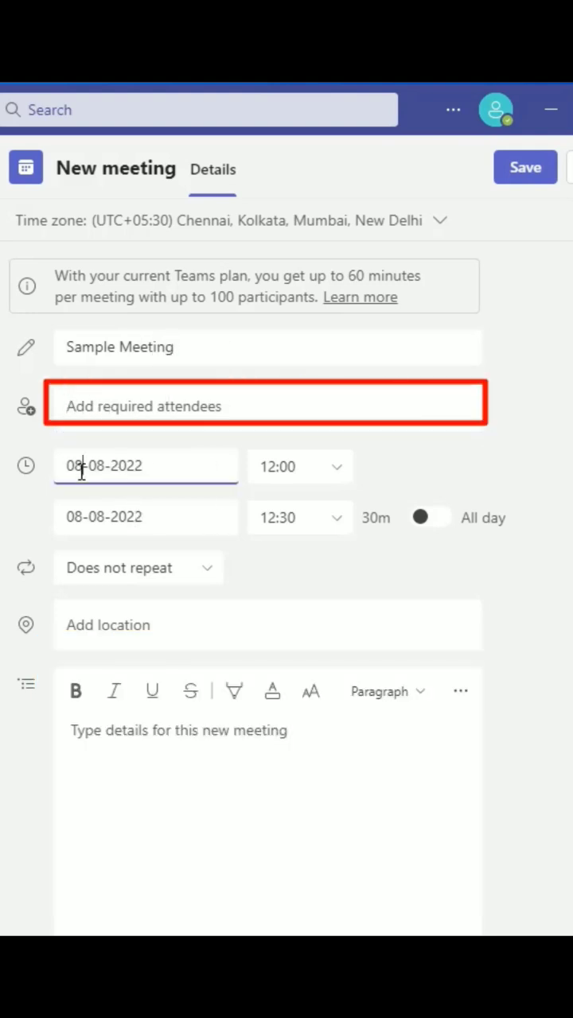
left_click(331, 470)
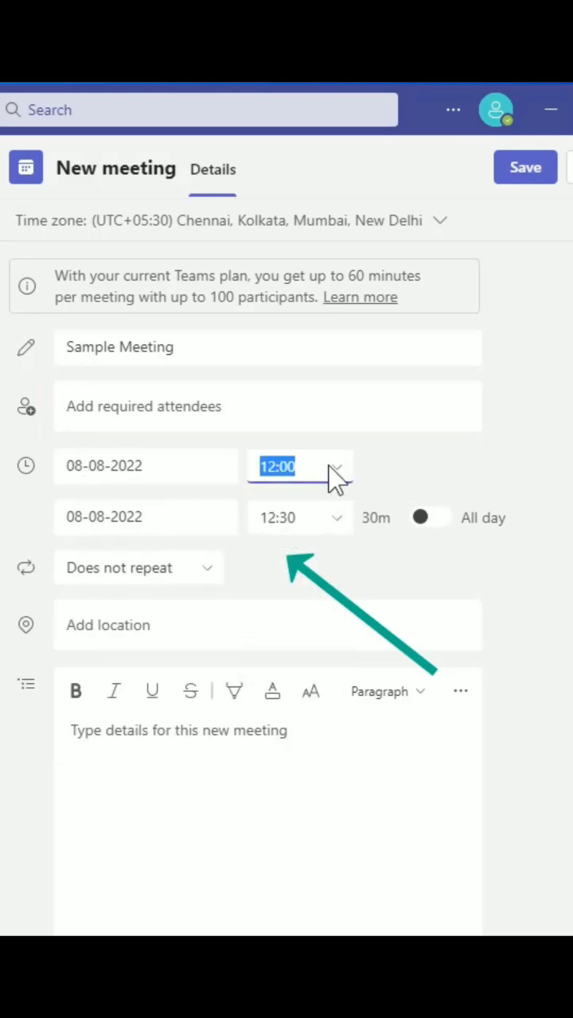
left_click(422, 546)
left_click(462, 521)
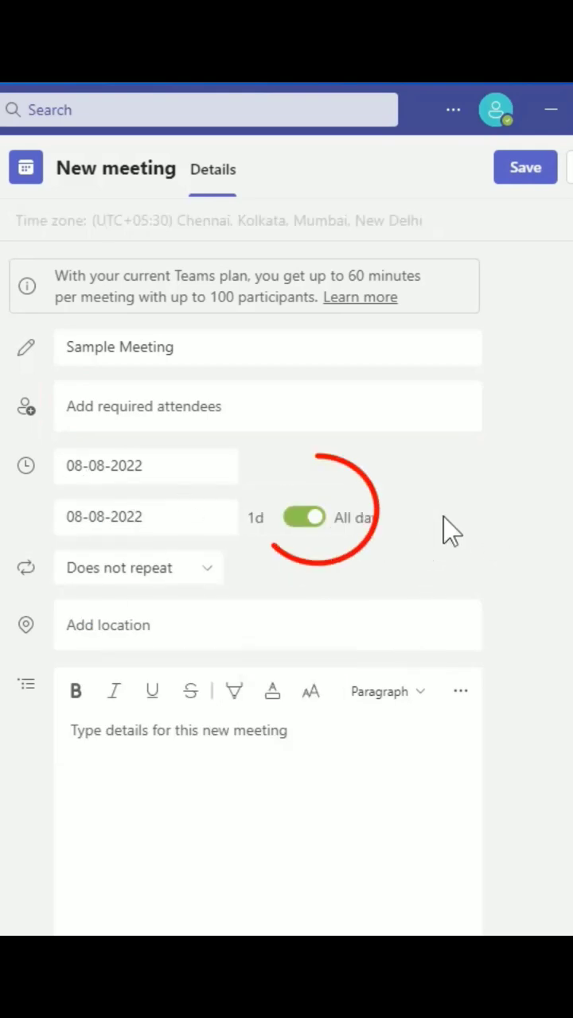
left_click(301, 517)
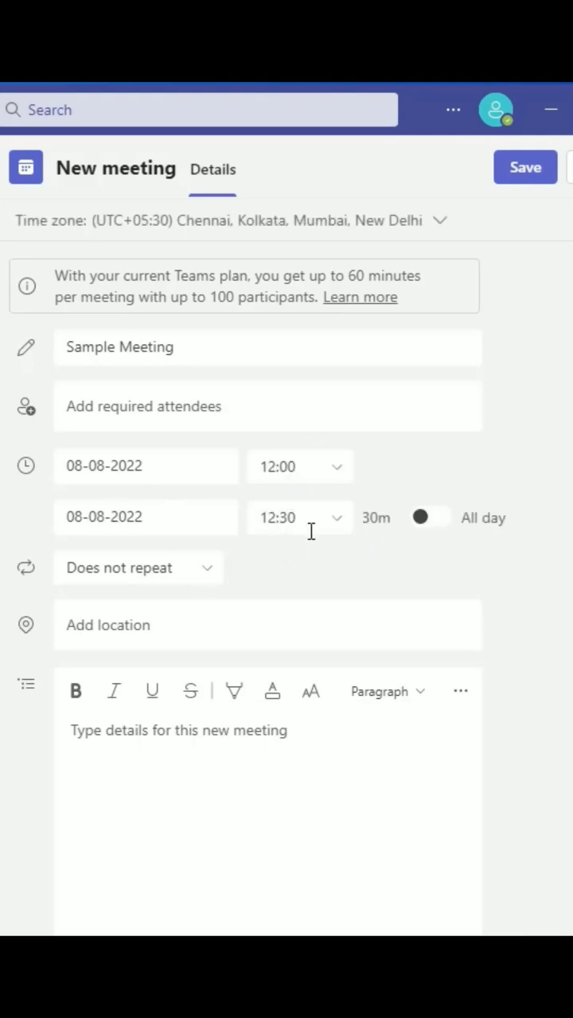
left_click(194, 571)
- Add location Pilani and a 'Dear Participants' message, then save the meeting
left_click(311, 581)
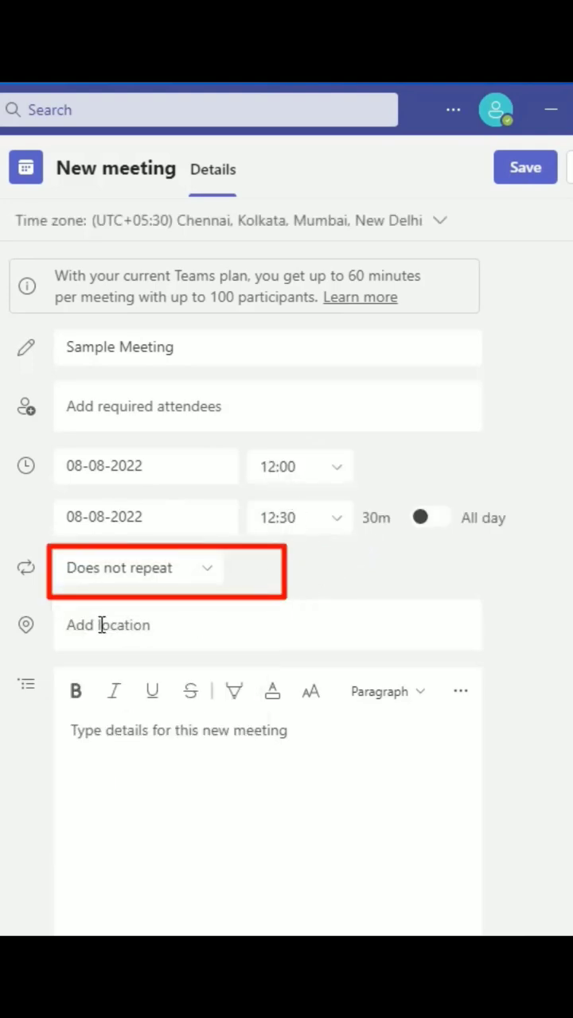
left_click(100, 625)
type("Pilani")
key("Return")
left_click(90, 750)
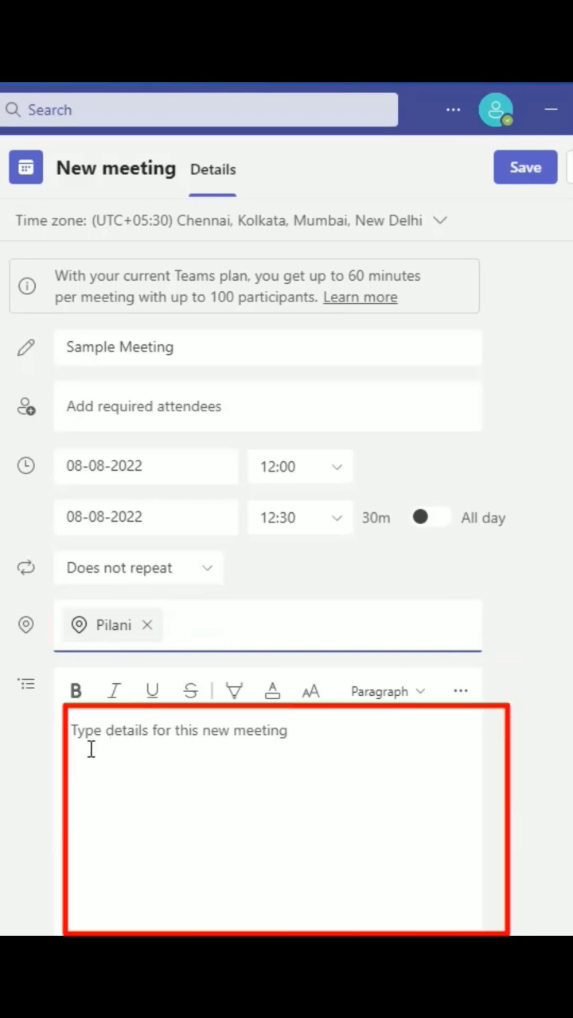
type("Dear Par")
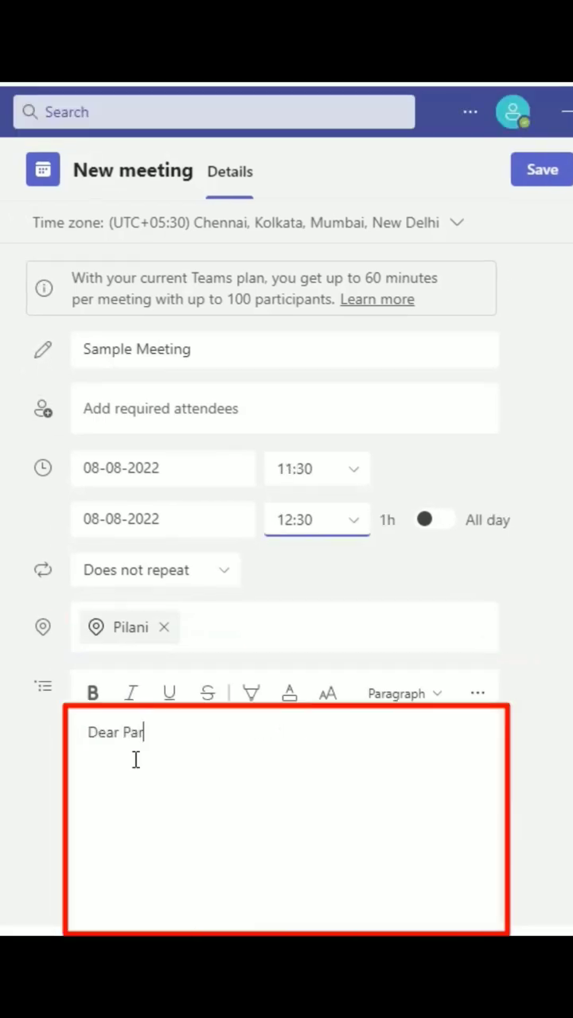
type("......................................")
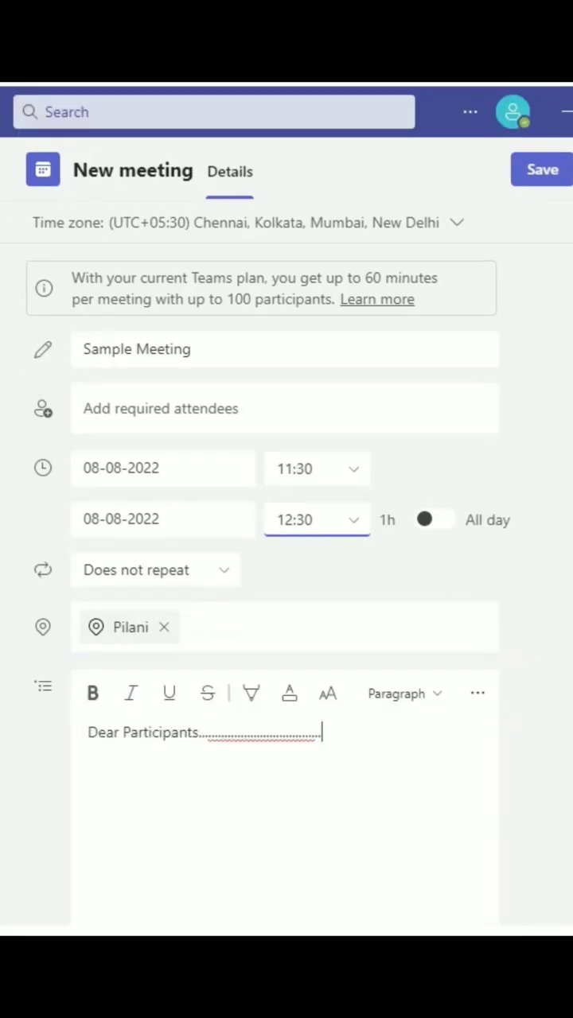
left_click(533, 171)
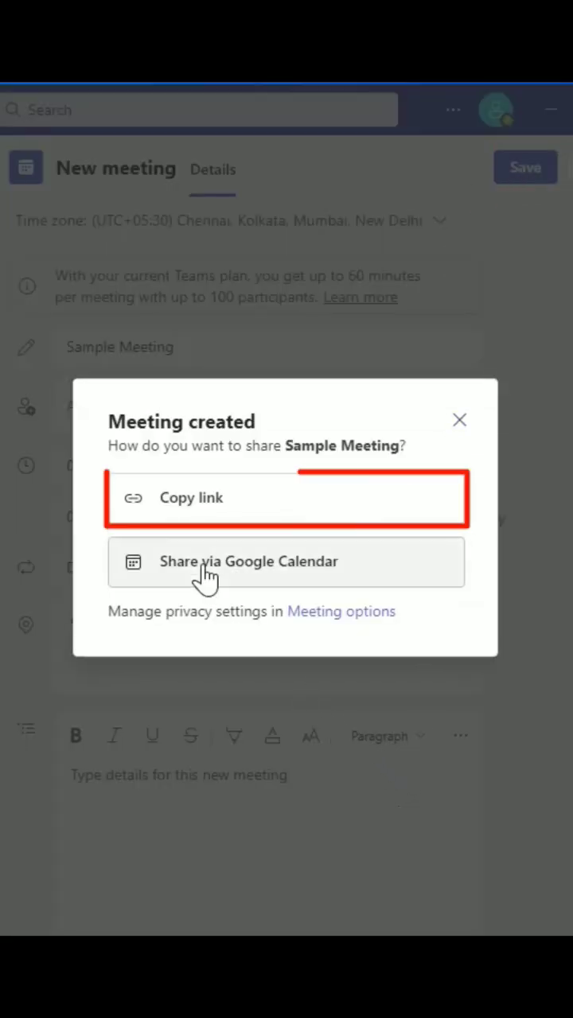
- Copy the Sample Meeting join link and paste it into an untitled Notepad document
left_click(208, 508)
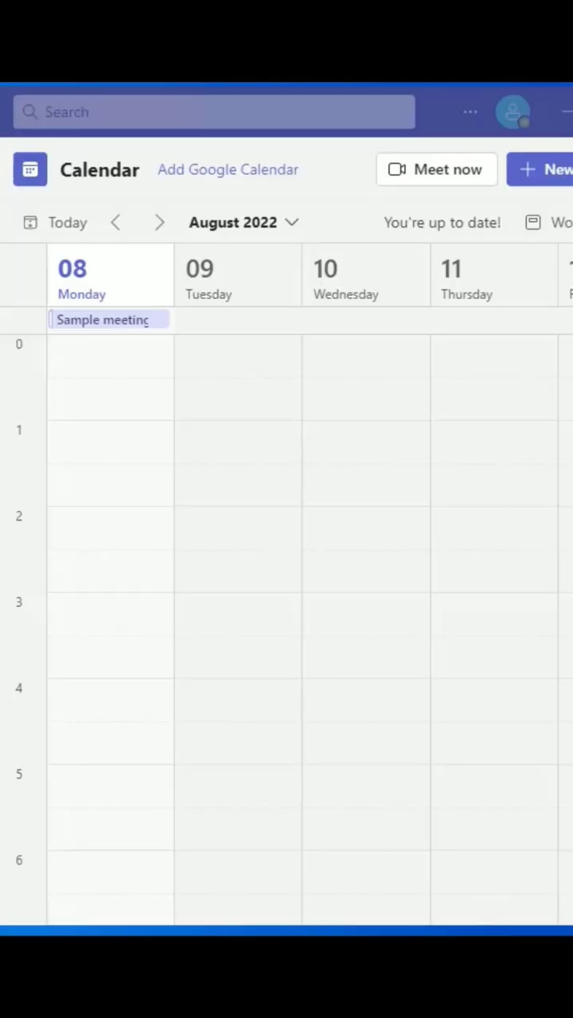
left_click(115, 321)
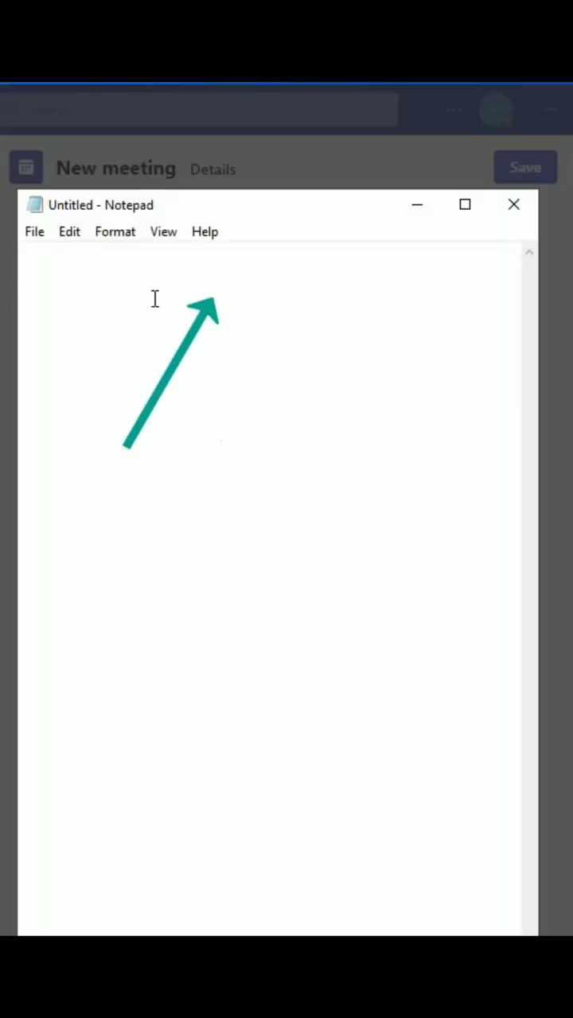
right_click(151, 293)
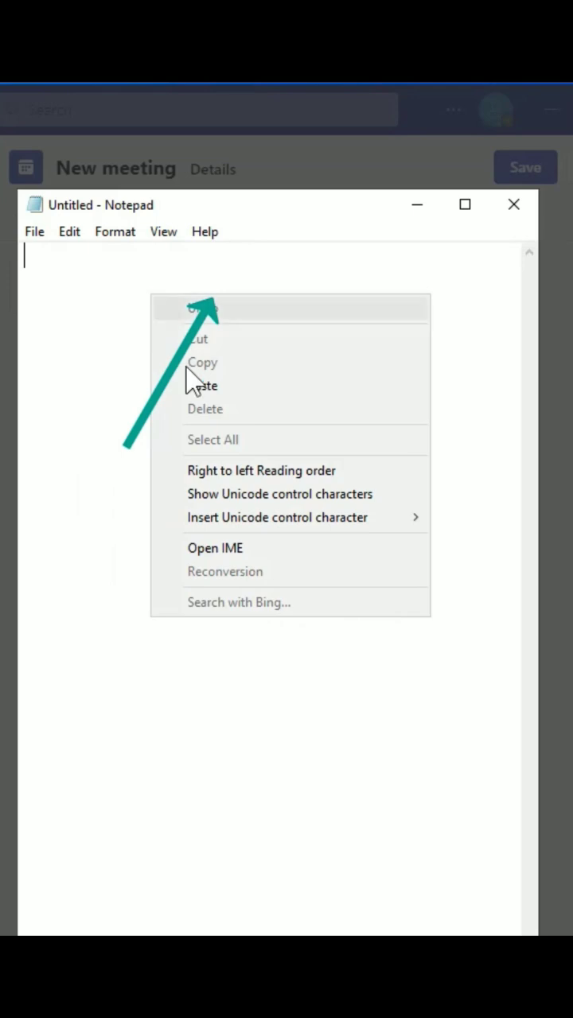
left_click(193, 384)
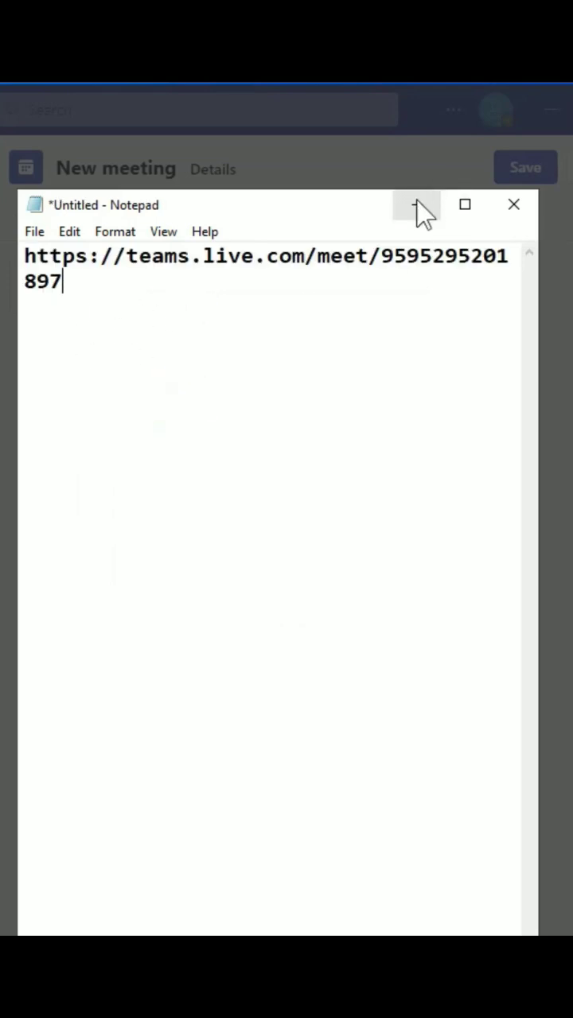